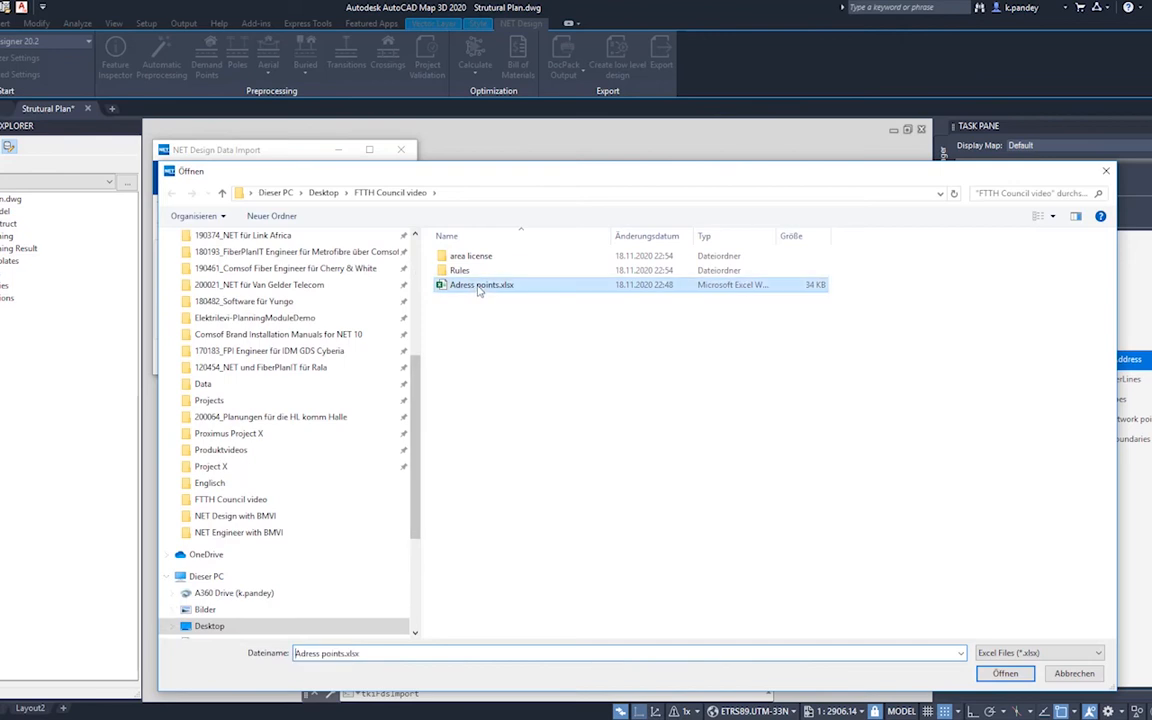
Step: Import the address data from Adress points.xlsx into Strutural Plan.dwg with Demand Point (TC_PL_DEMAND_POINT) as the target
left_click(1000, 673)
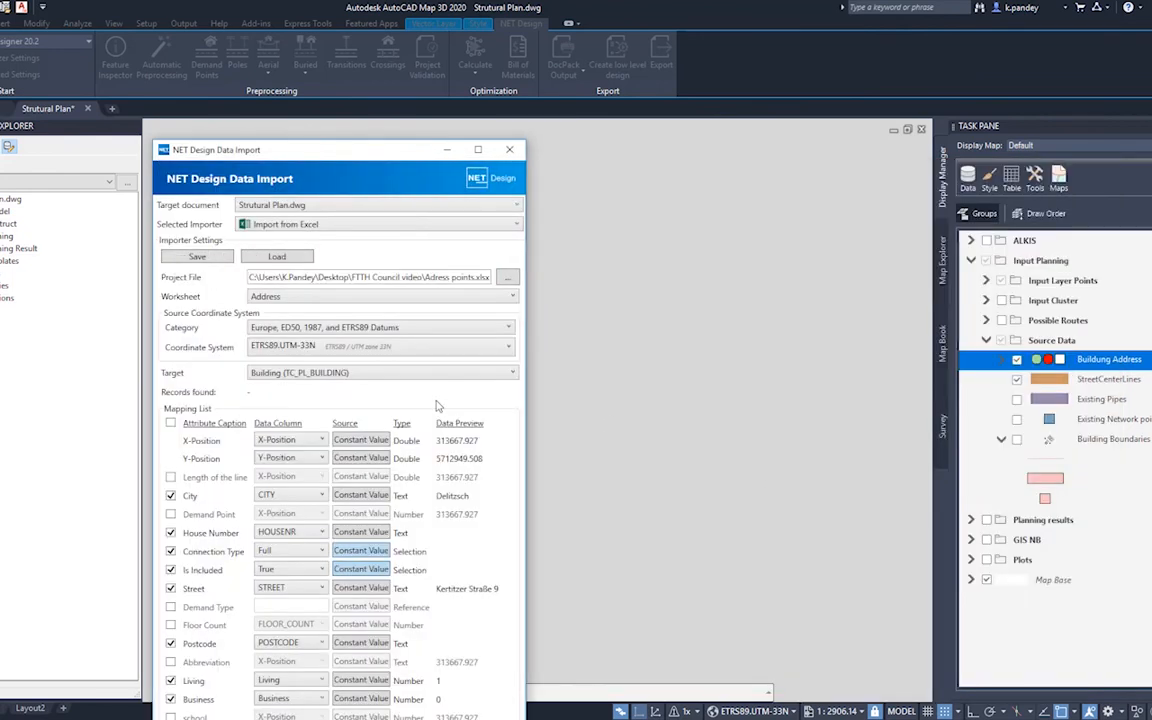
left_click_drag(312, 146, 301, 62)
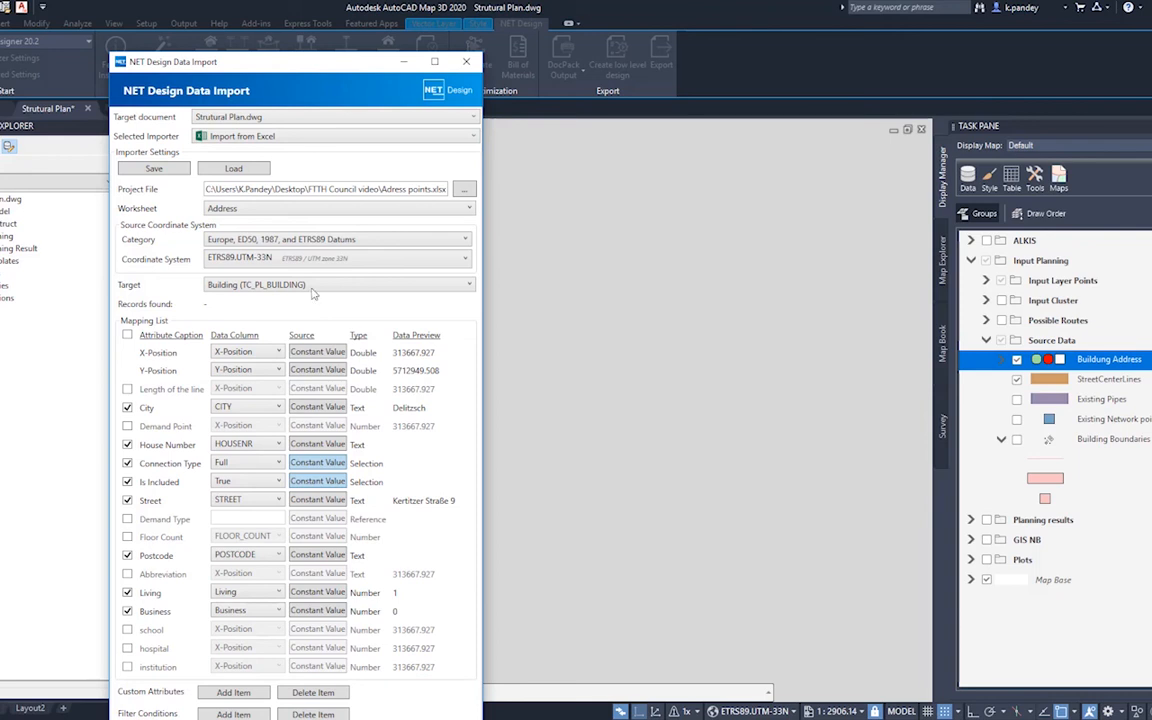
left_click(285, 284)
left_click(290, 313)
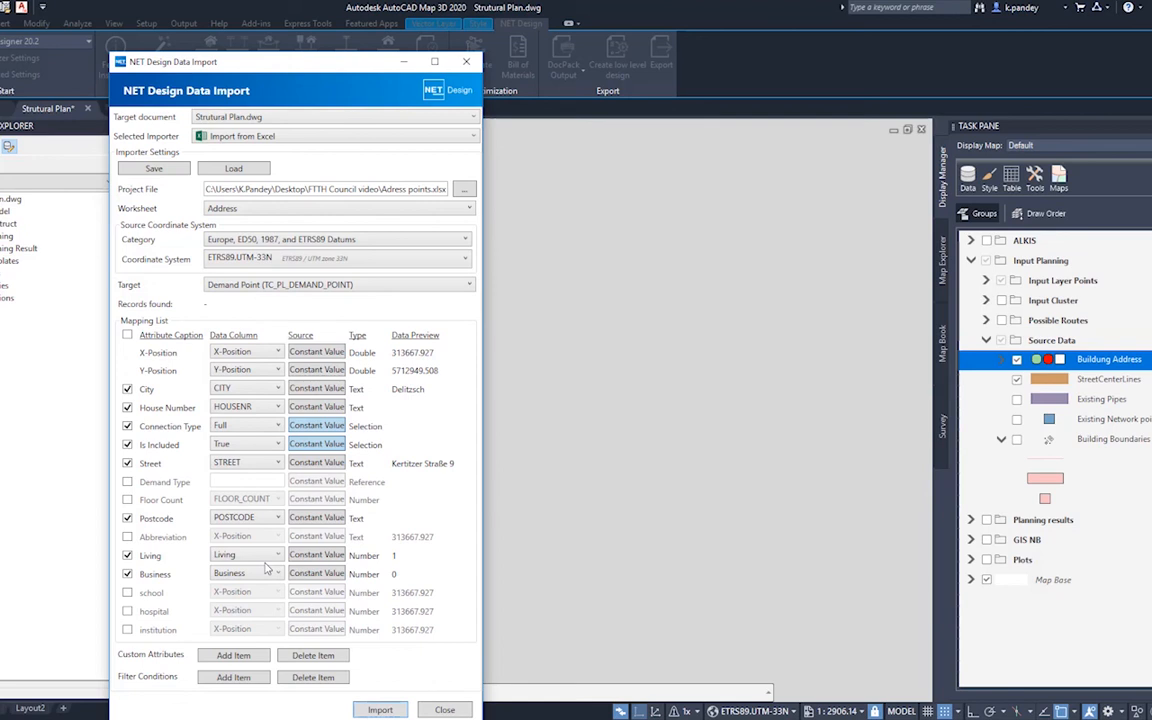
left_click(380, 710)
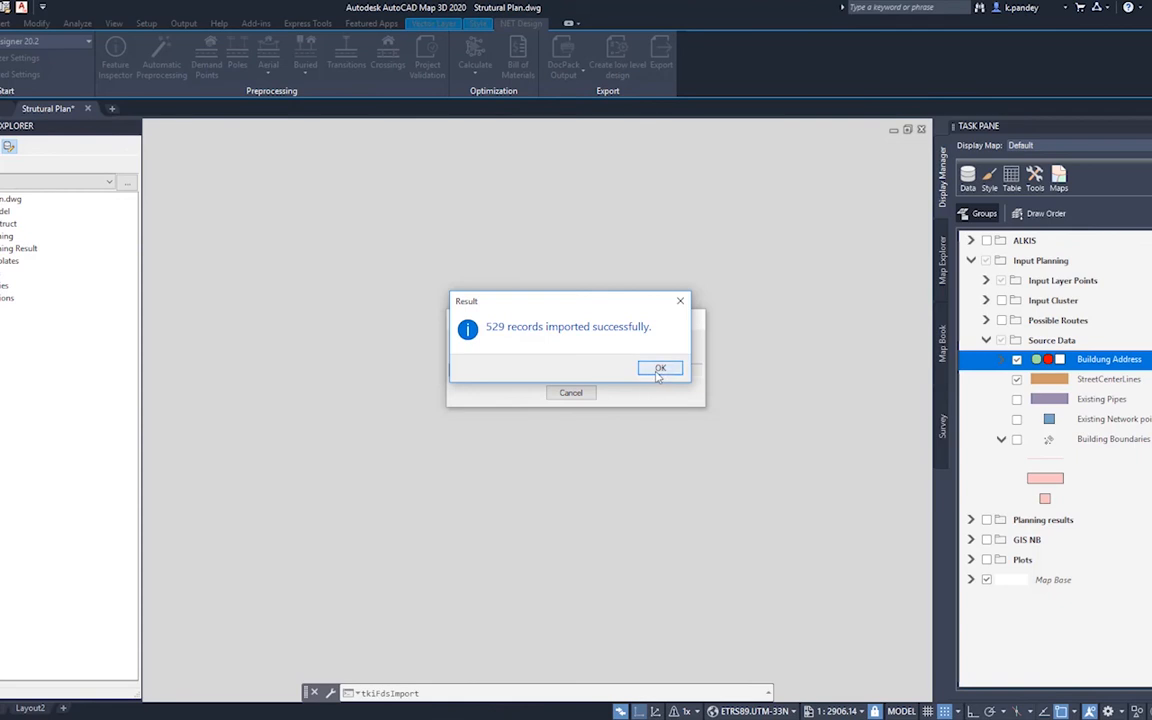
left_click(659, 367)
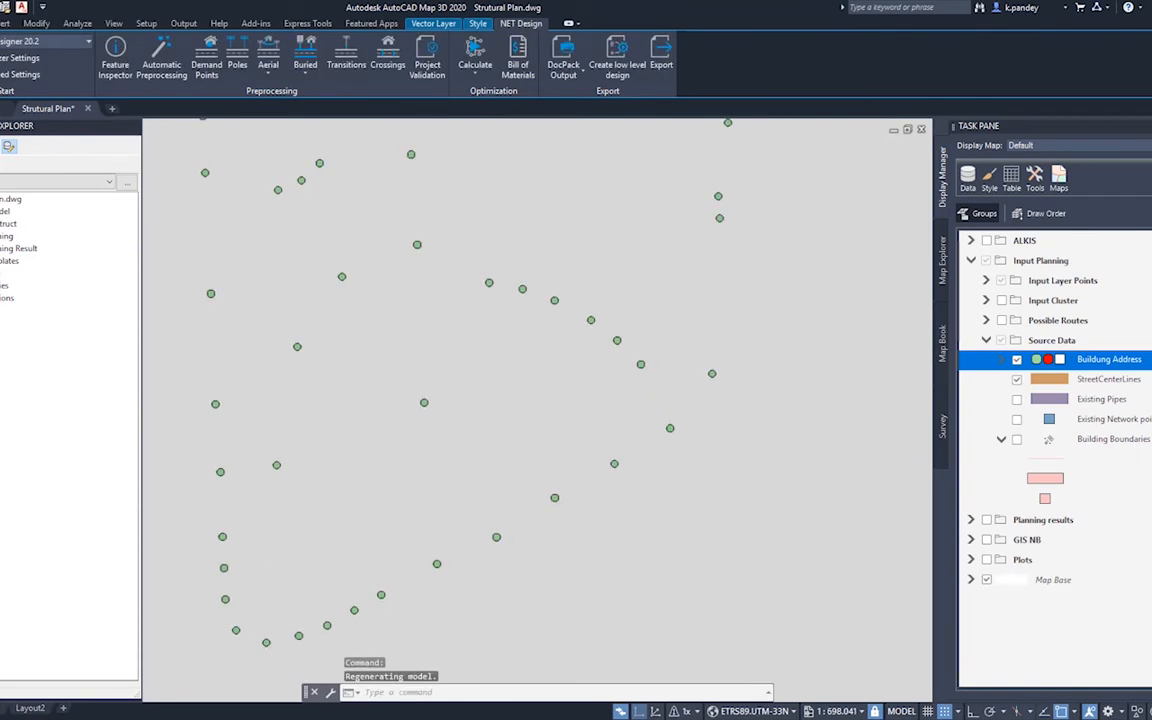
Step: Inspect the street and city attributes of a demand point beside the western street, then close its form
middle_click_drag(571, 504, 543, 507)
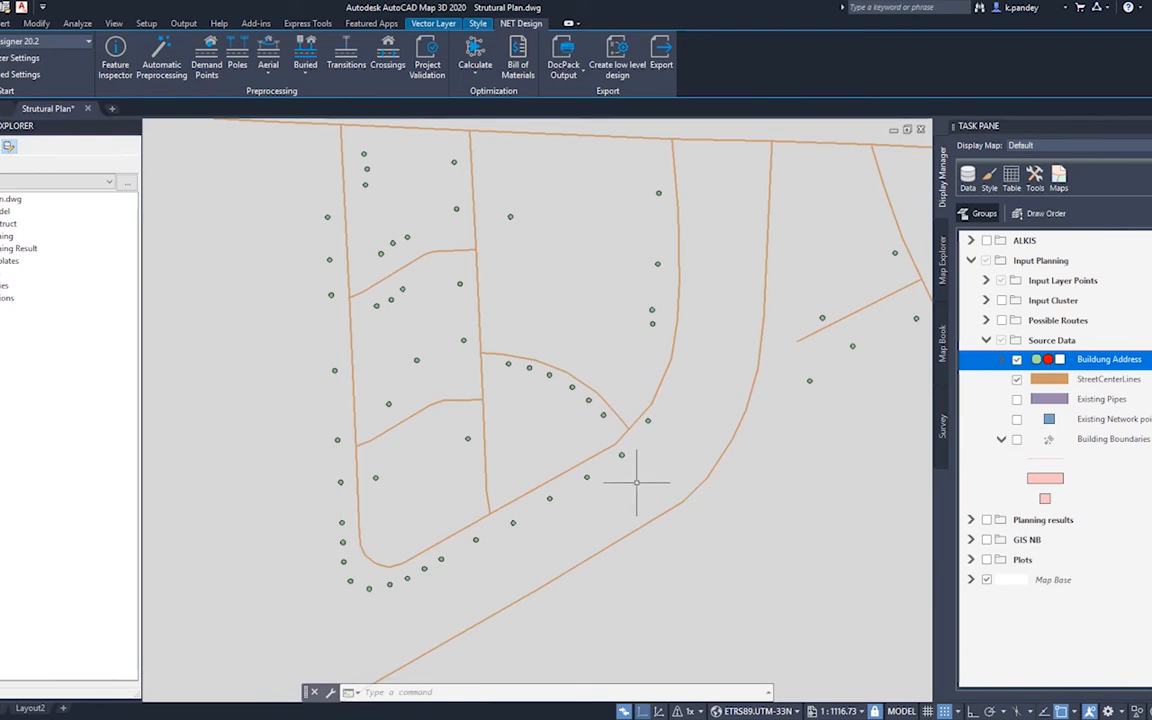
left_click(336, 371)
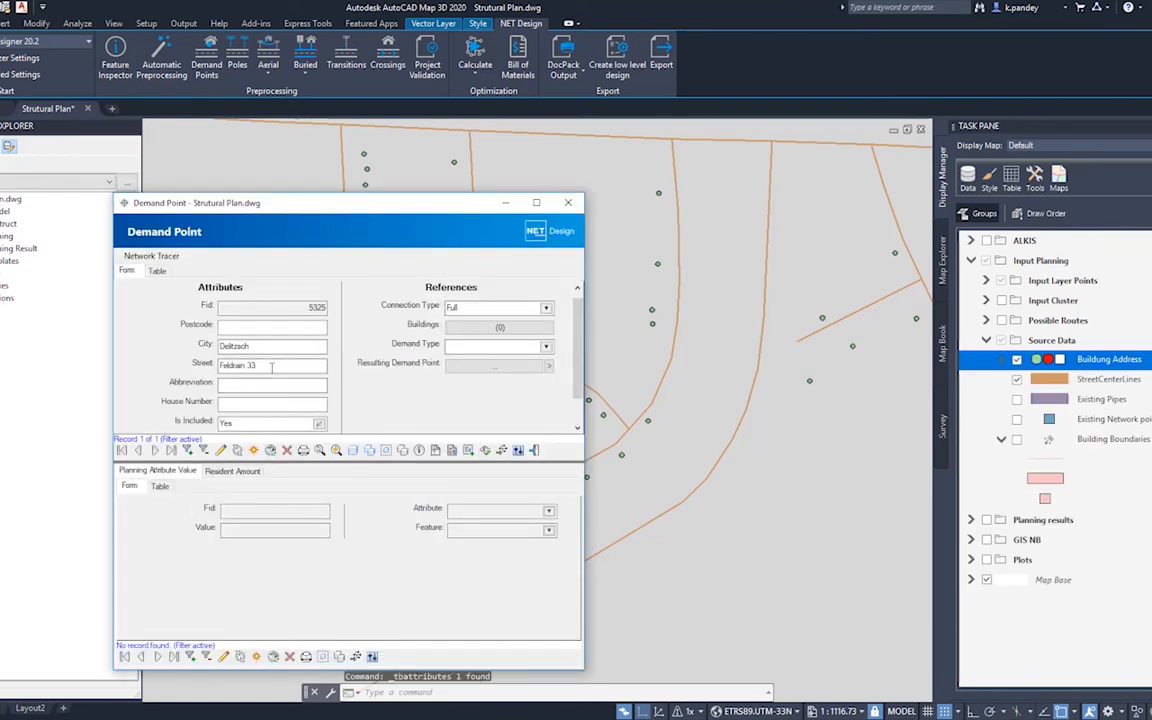
left_click_drag(271, 368, 196, 370)
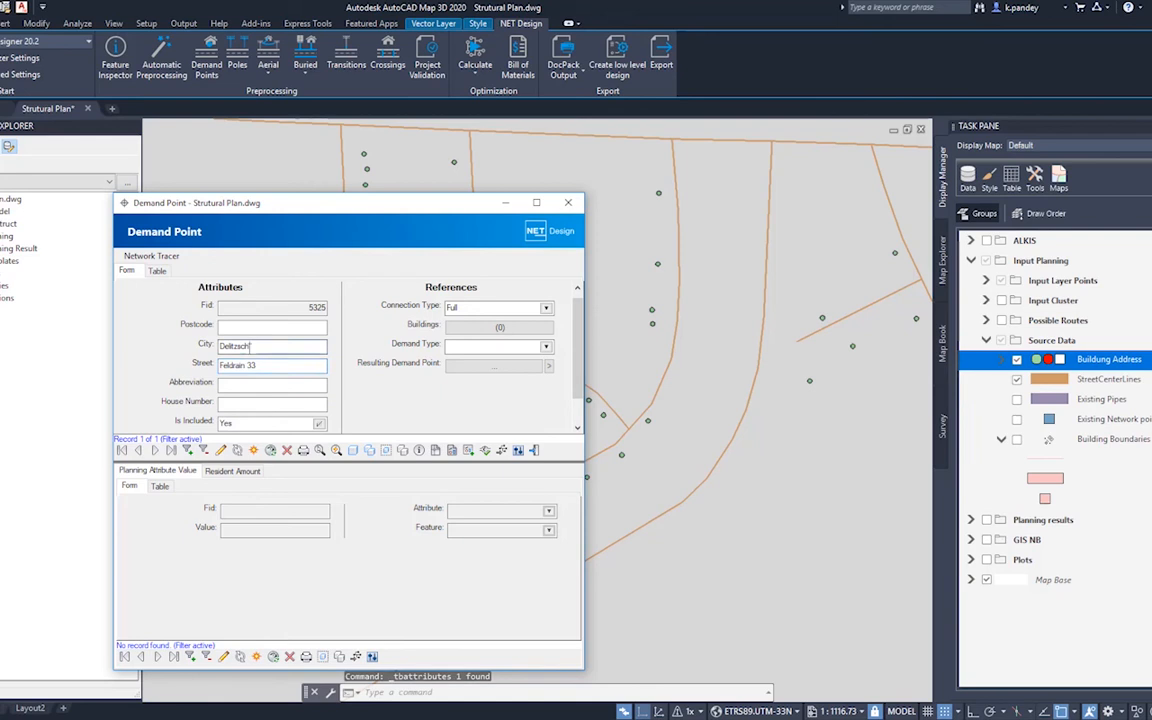
left_click_drag(264, 347, 205, 347)
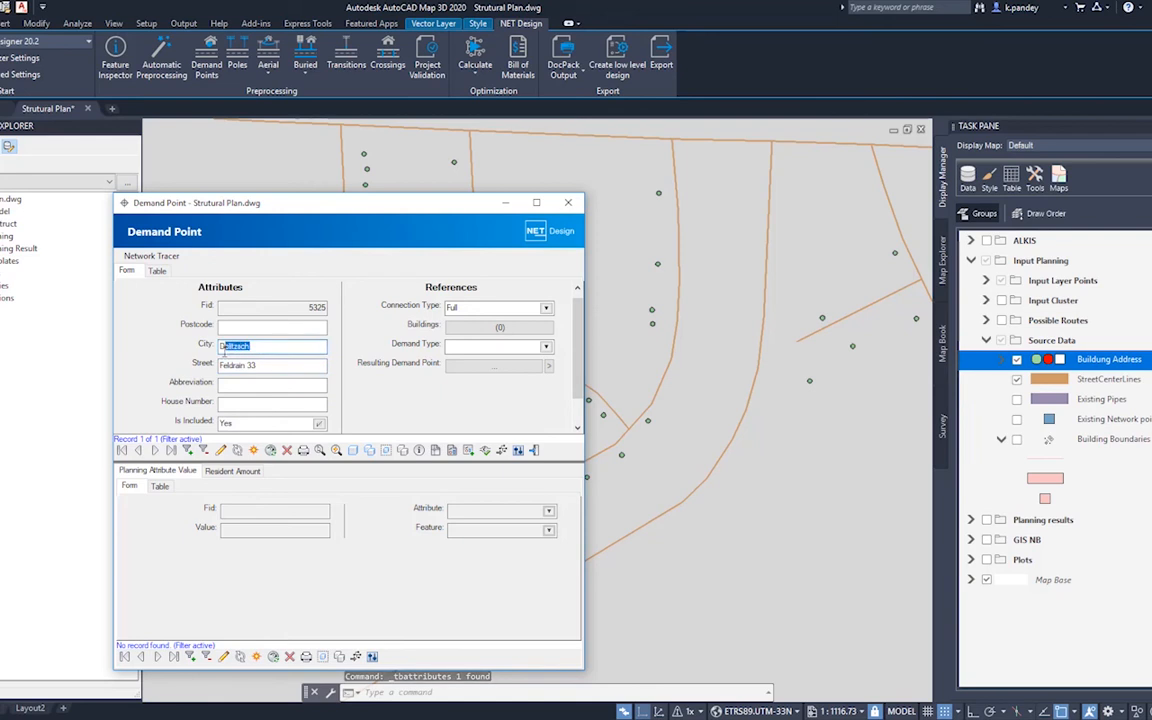
left_click(568, 204)
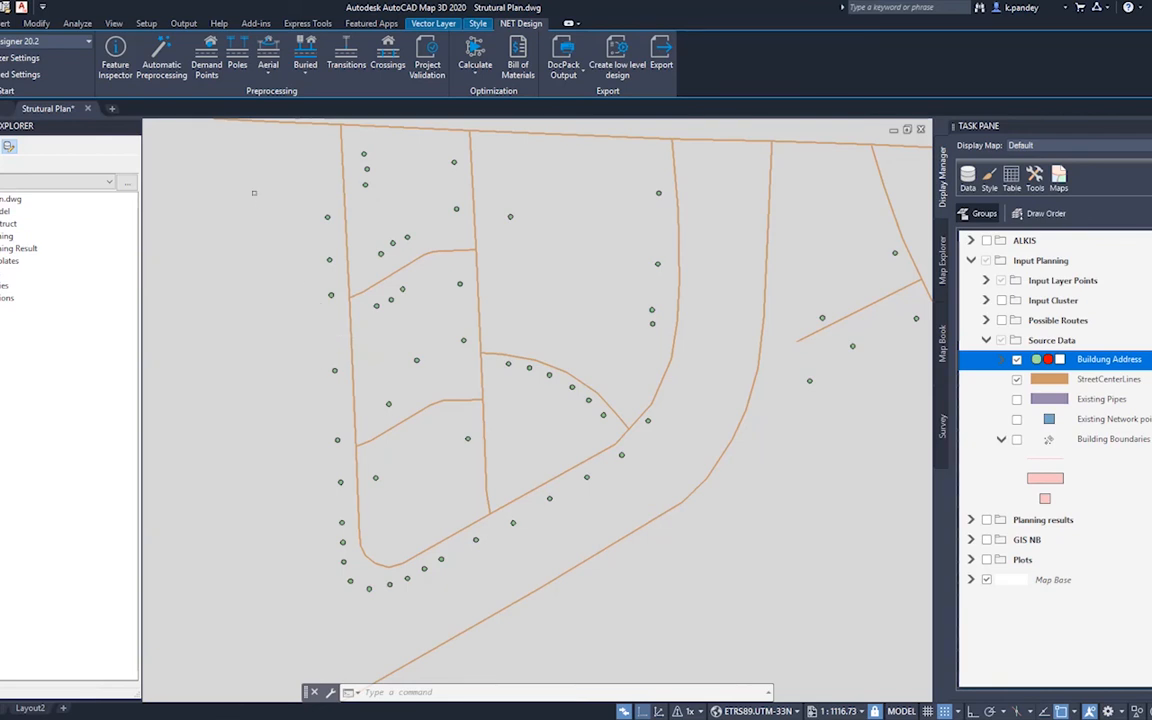
Step: Run automatic preprocessing to create only buried connections, excluding poles along the streets and aerial connections
left_click(168, 79)
left_click_drag(1009, 275, 383, 257)
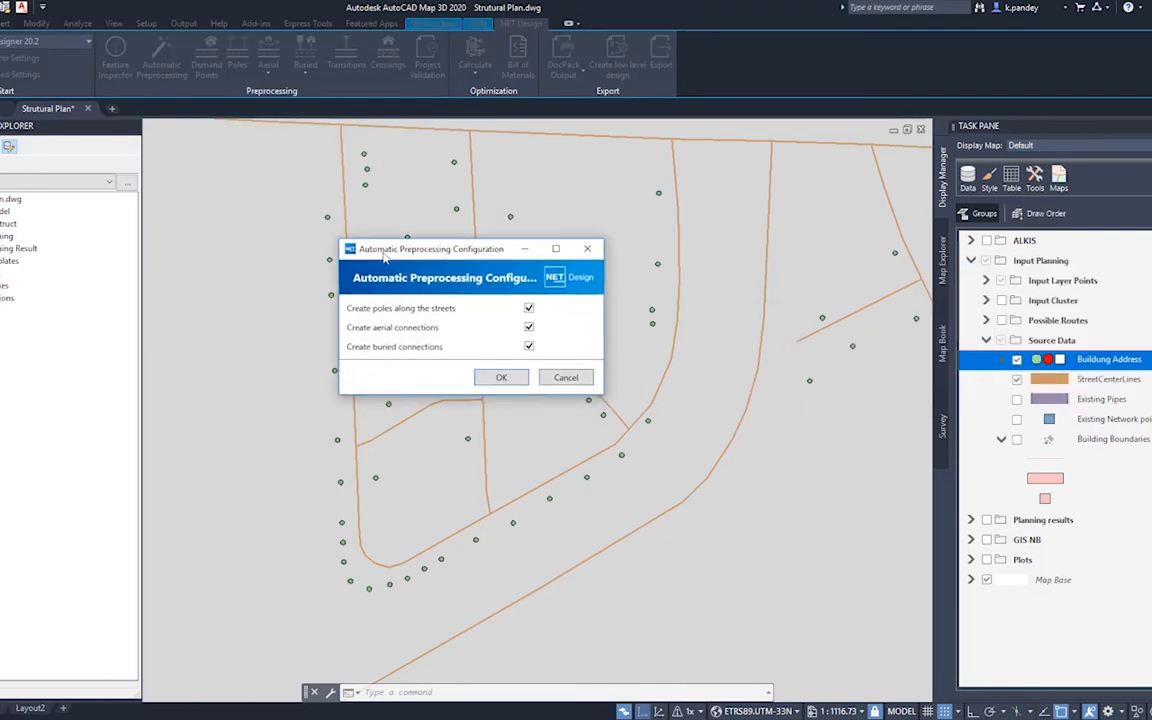
left_click(529, 308)
left_click(529, 327)
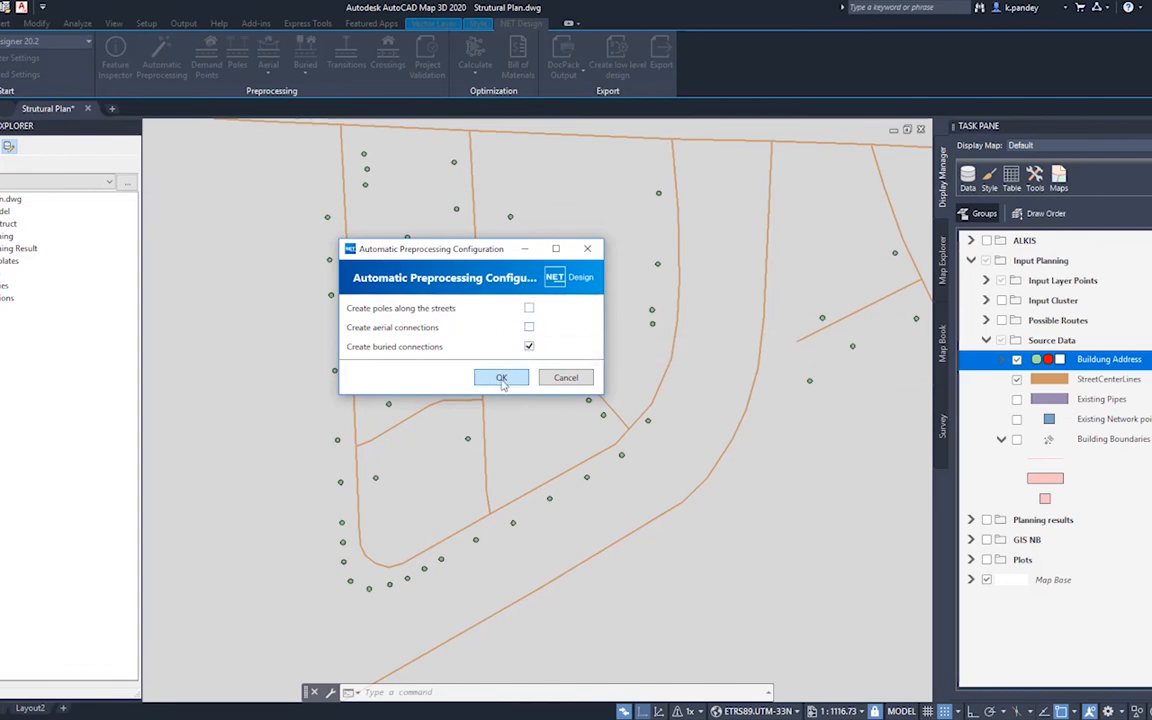
left_click(501, 378)
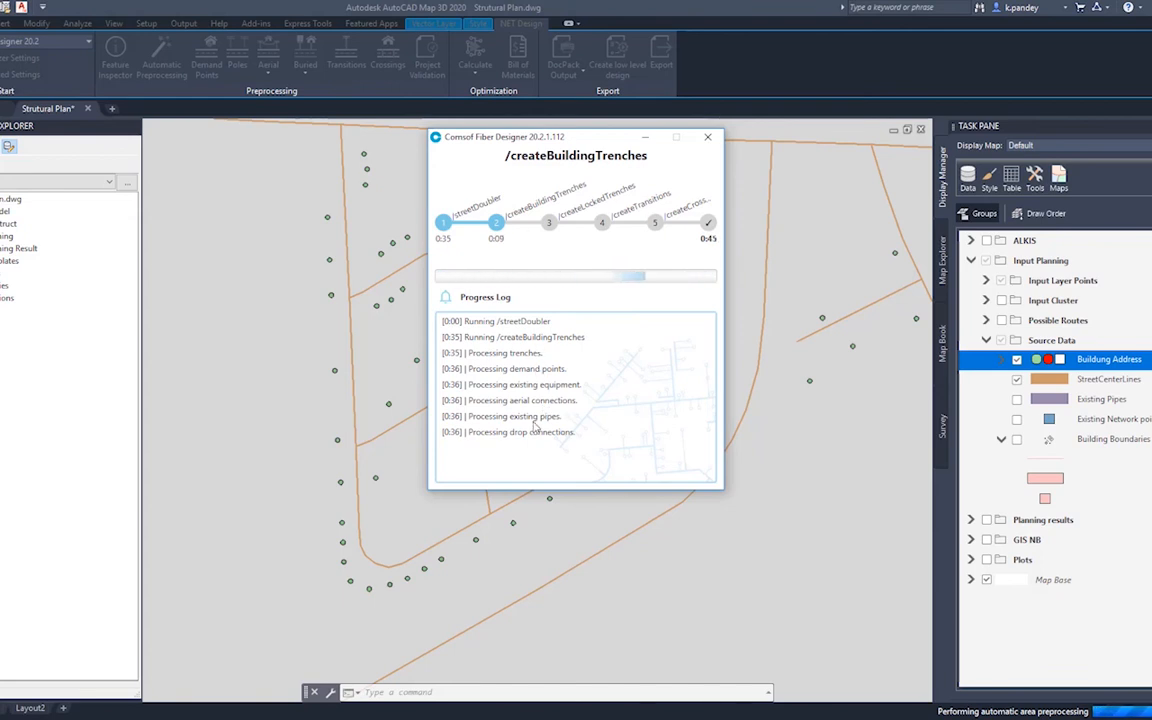
left_click(640, 476)
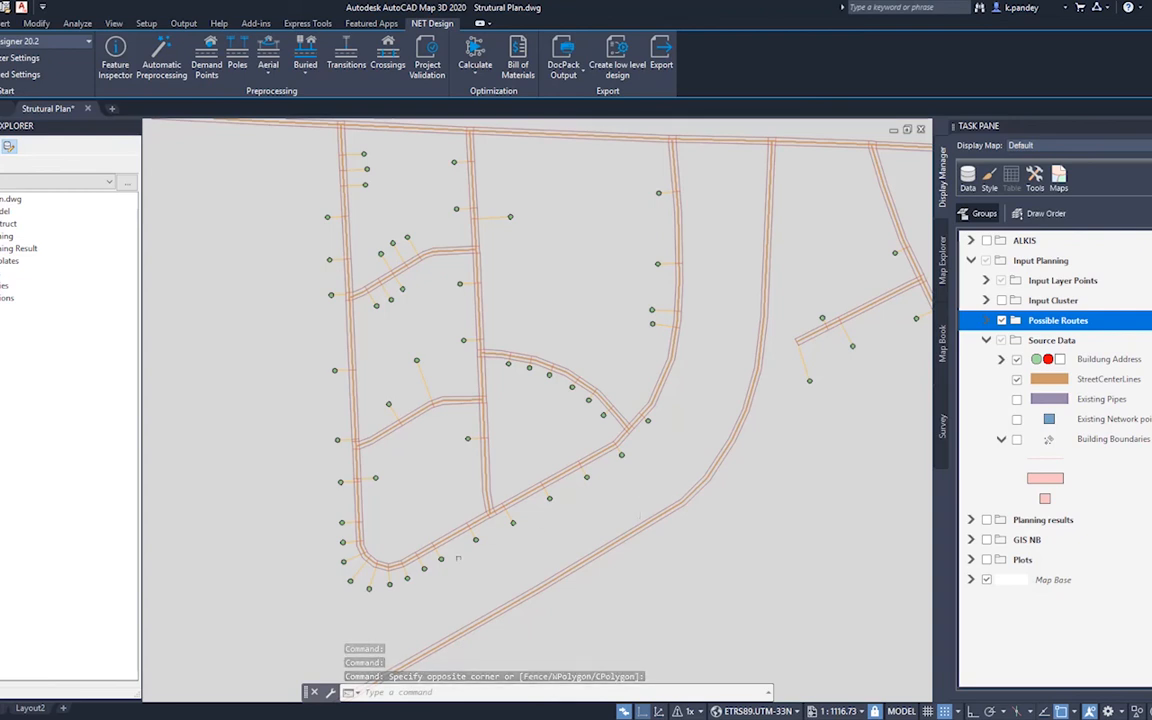
Step: Scan the project for all data validation issues and examine the entry for demand points or buildings without residents assigned
scroll(413, 585, "up", 6)
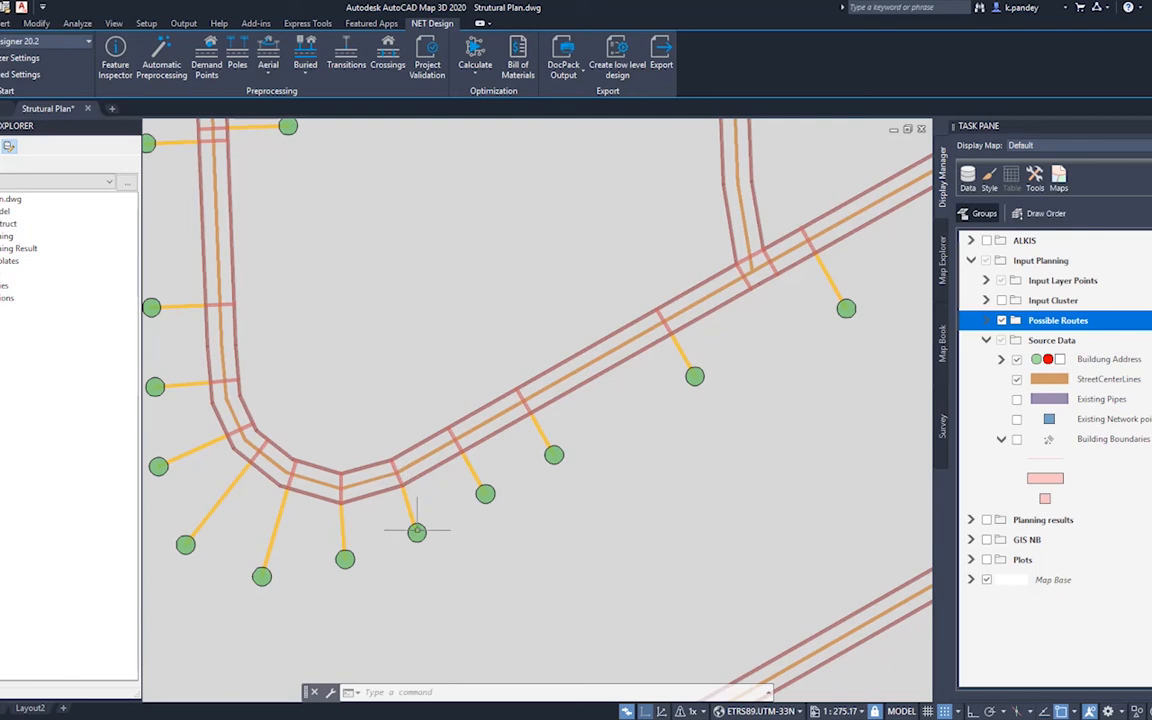
scroll(417, 532, "down", 3)
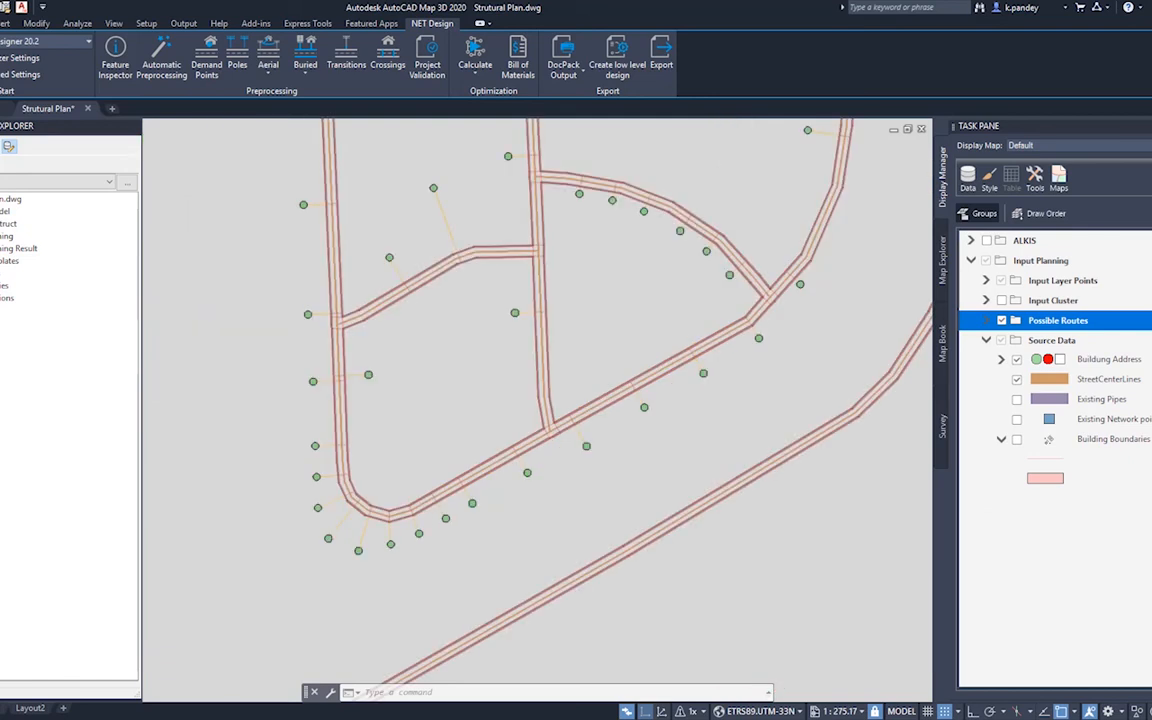
middle_click_drag(442, 401, 417, 548)
scroll(424, 515, "down", 1)
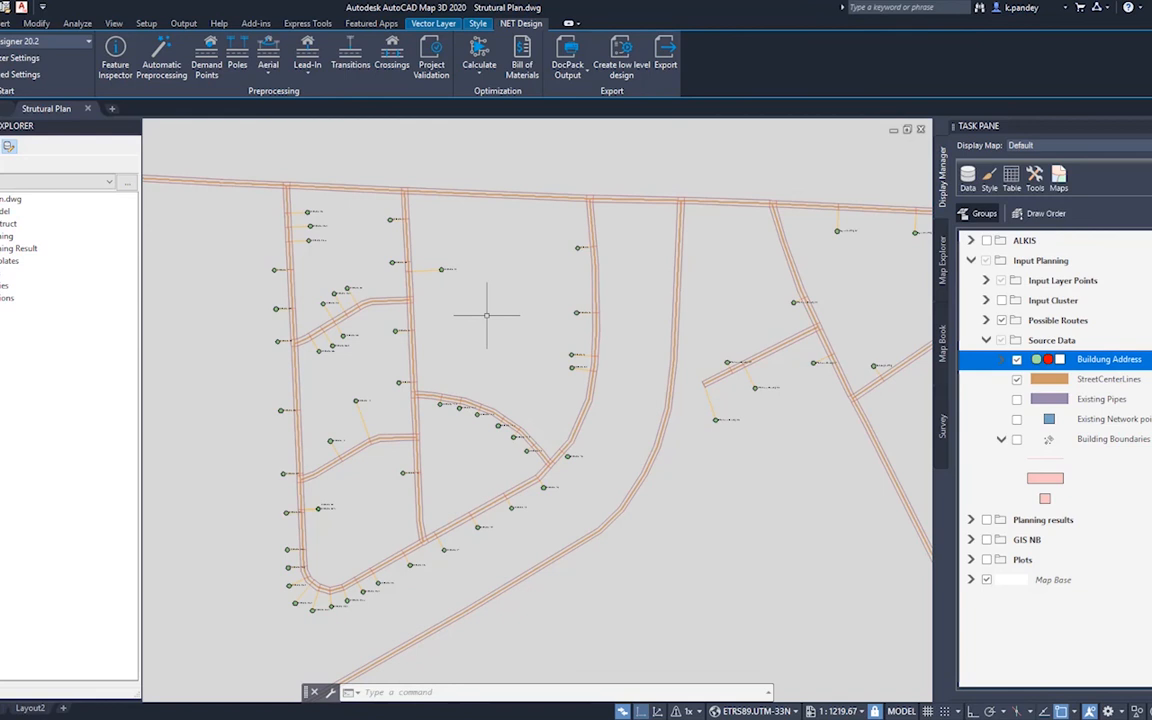
left_click(440, 77)
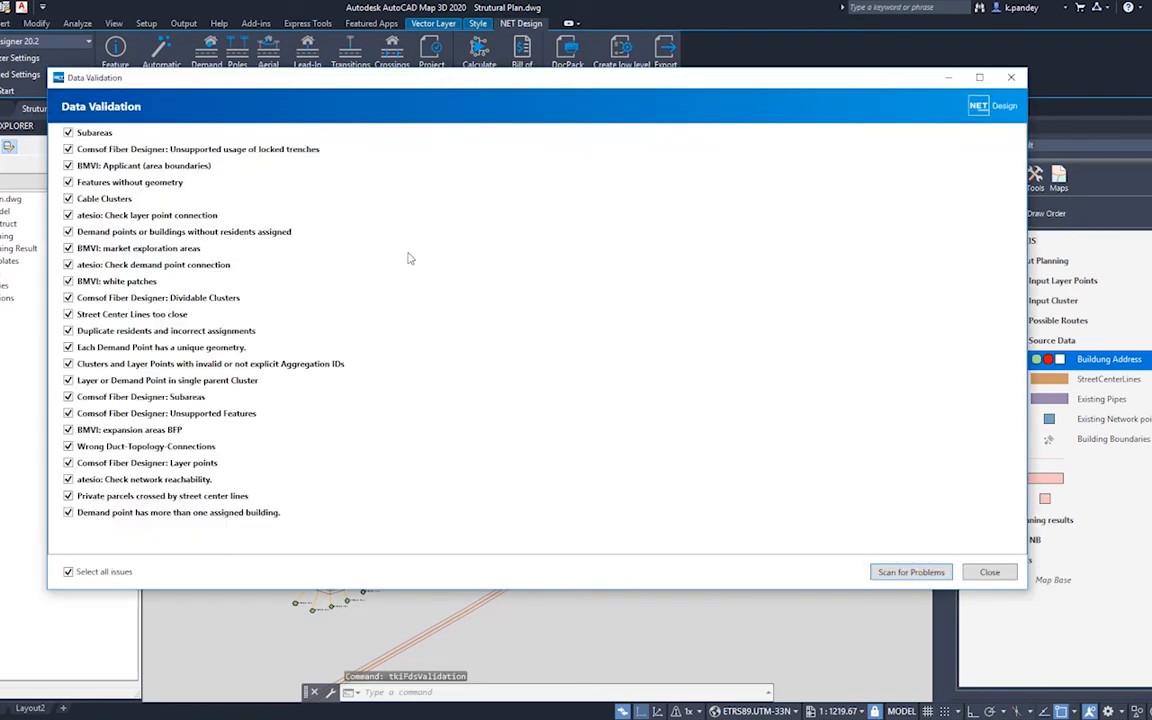
left_click(923, 577)
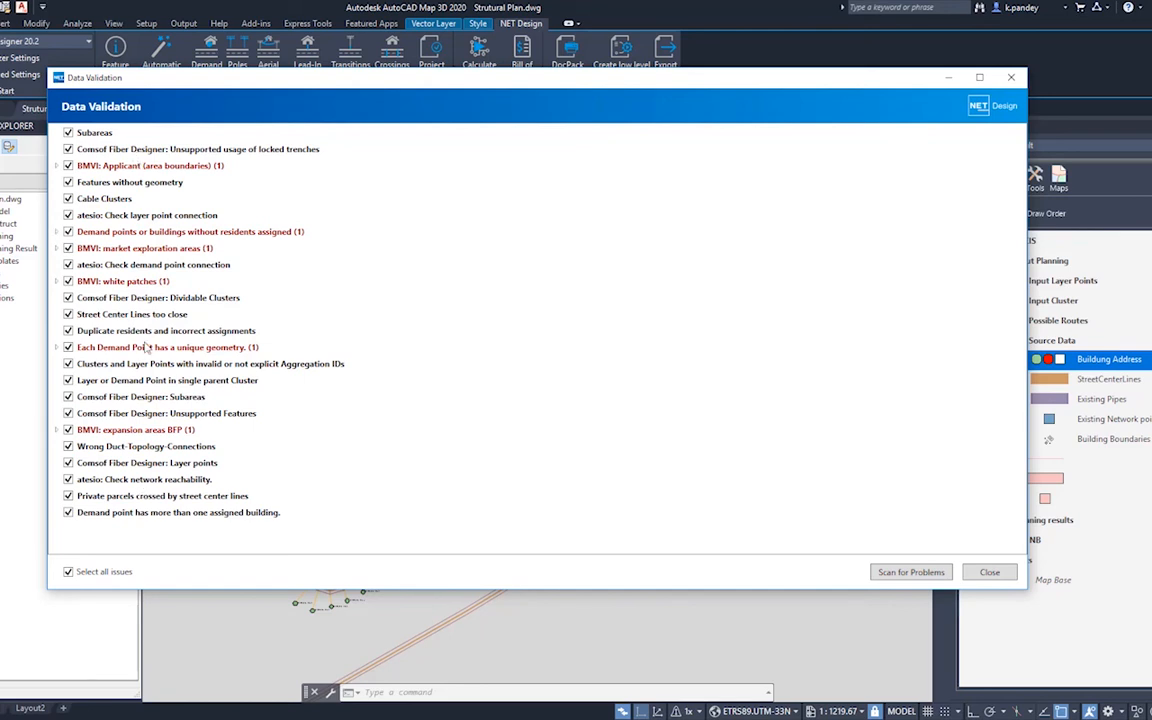
left_click(57, 231)
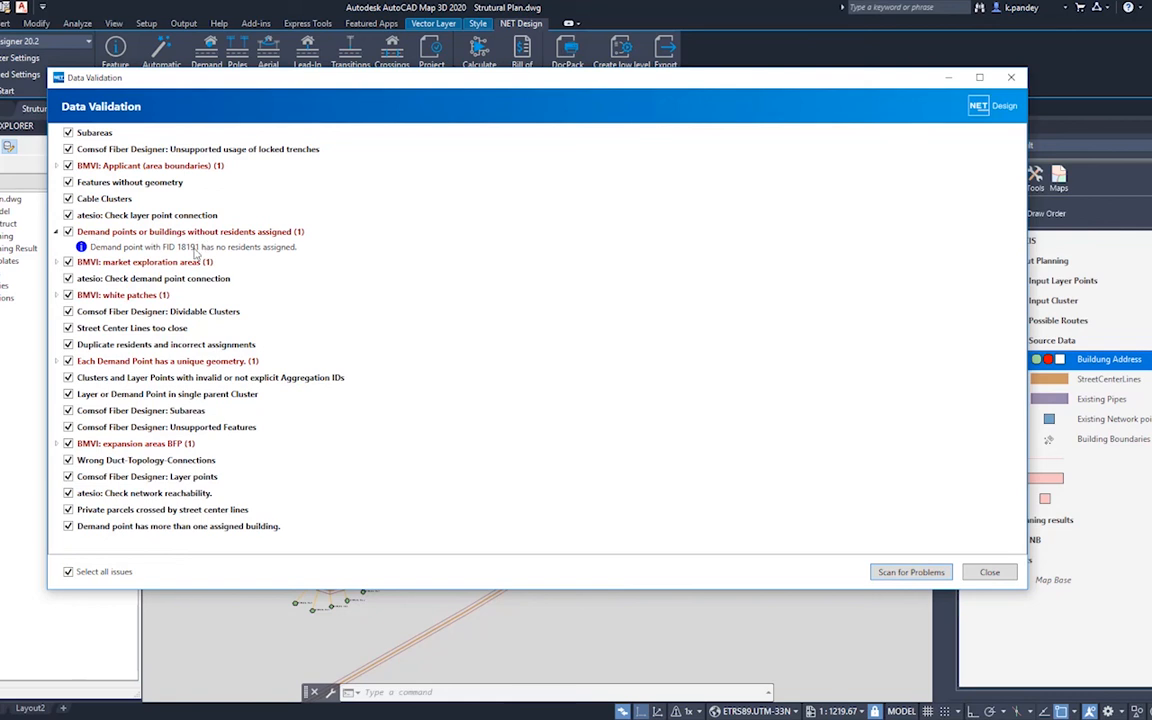
left_click(263, 248)
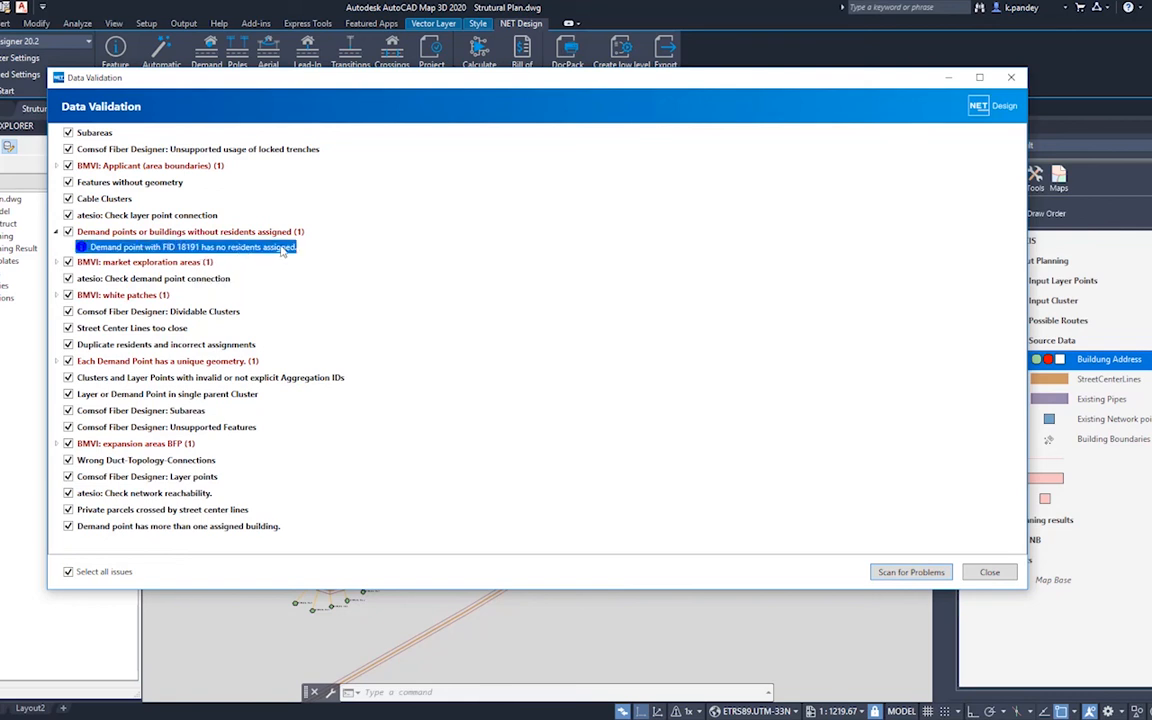
right_click(285, 250)
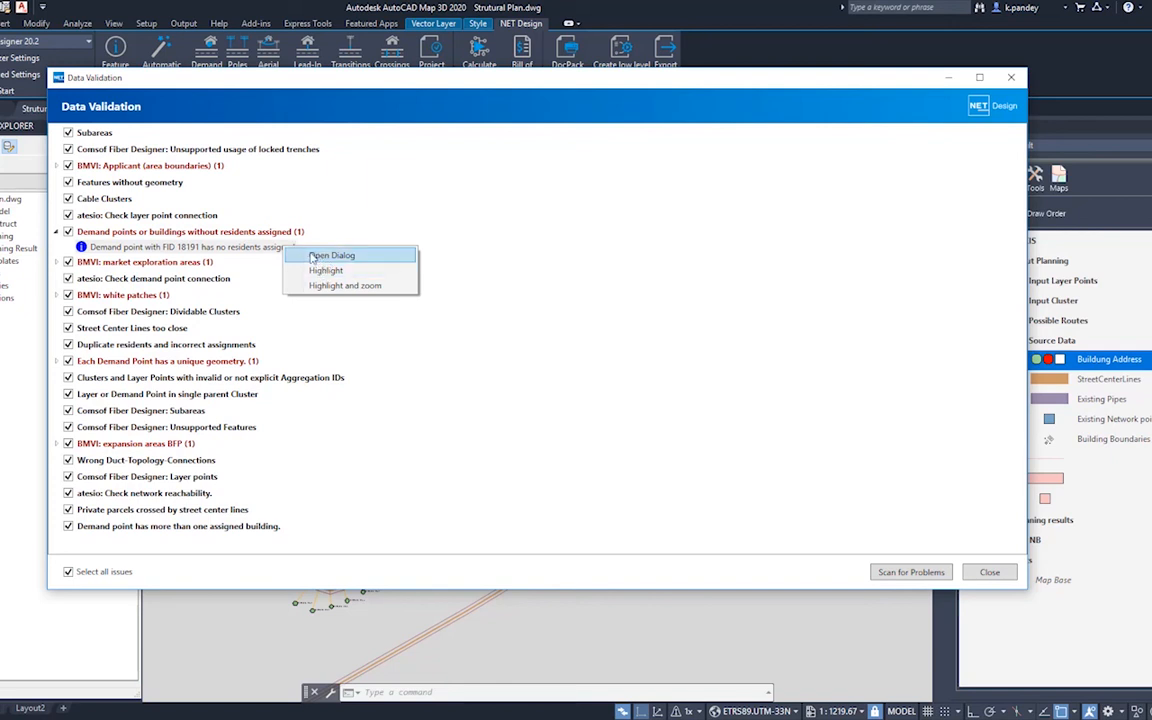
left_click(990, 573)
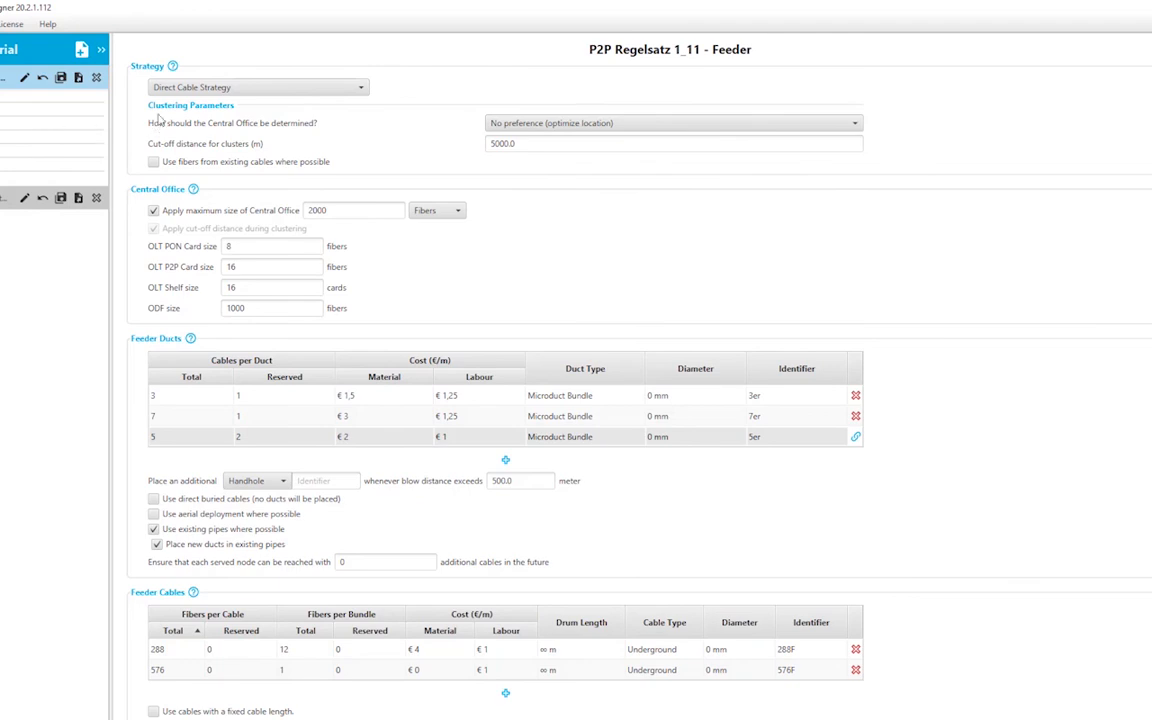
Step: Review the Common and Distribution design rules of P2P Regelsatz 1_11, including the technology options and distribution ducts
left_click(8, 95)
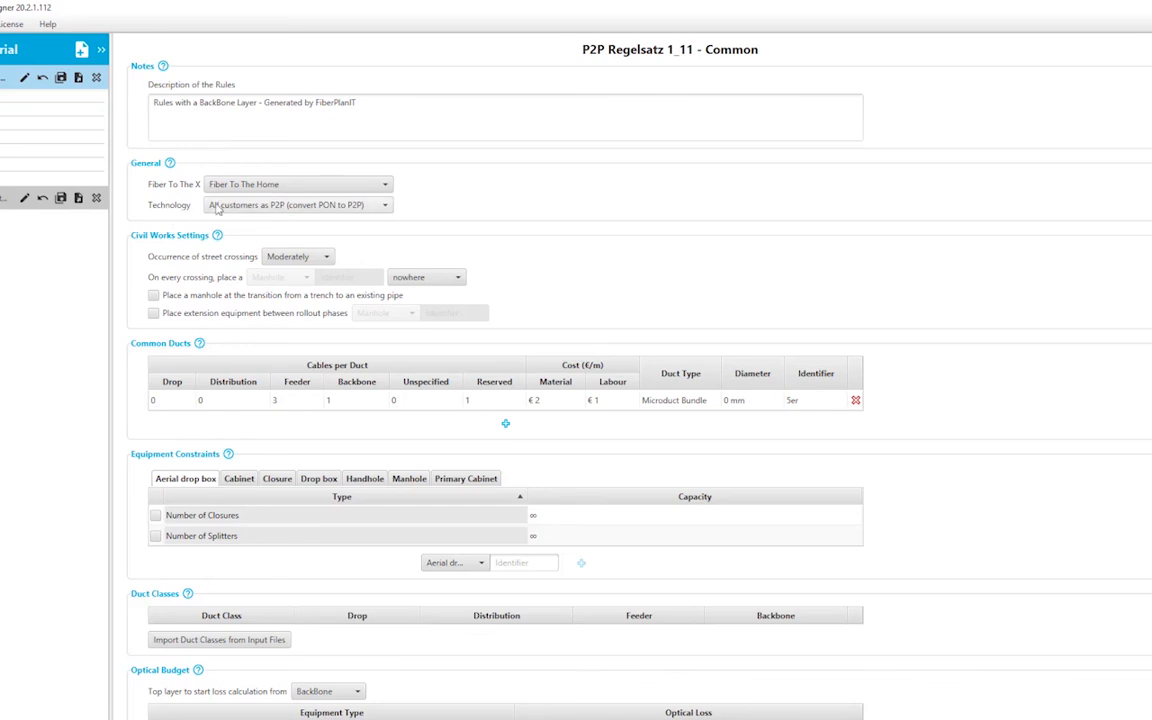
left_click(236, 207)
left_click(240, 207)
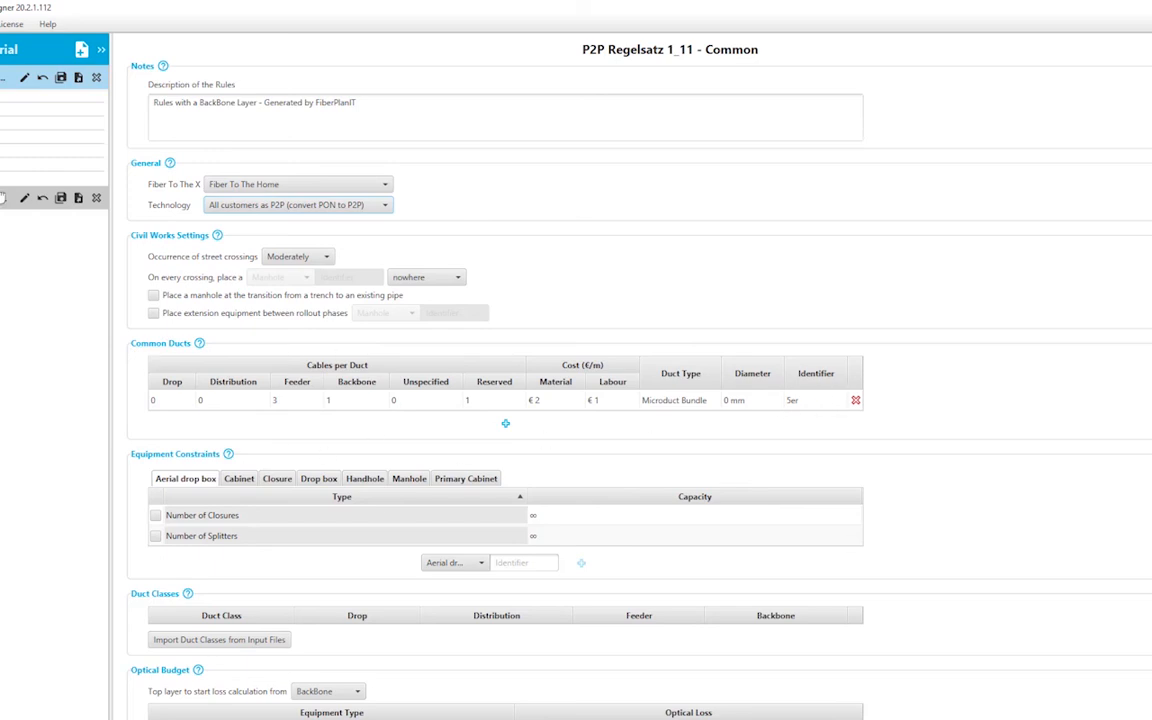
left_click(2, 110)
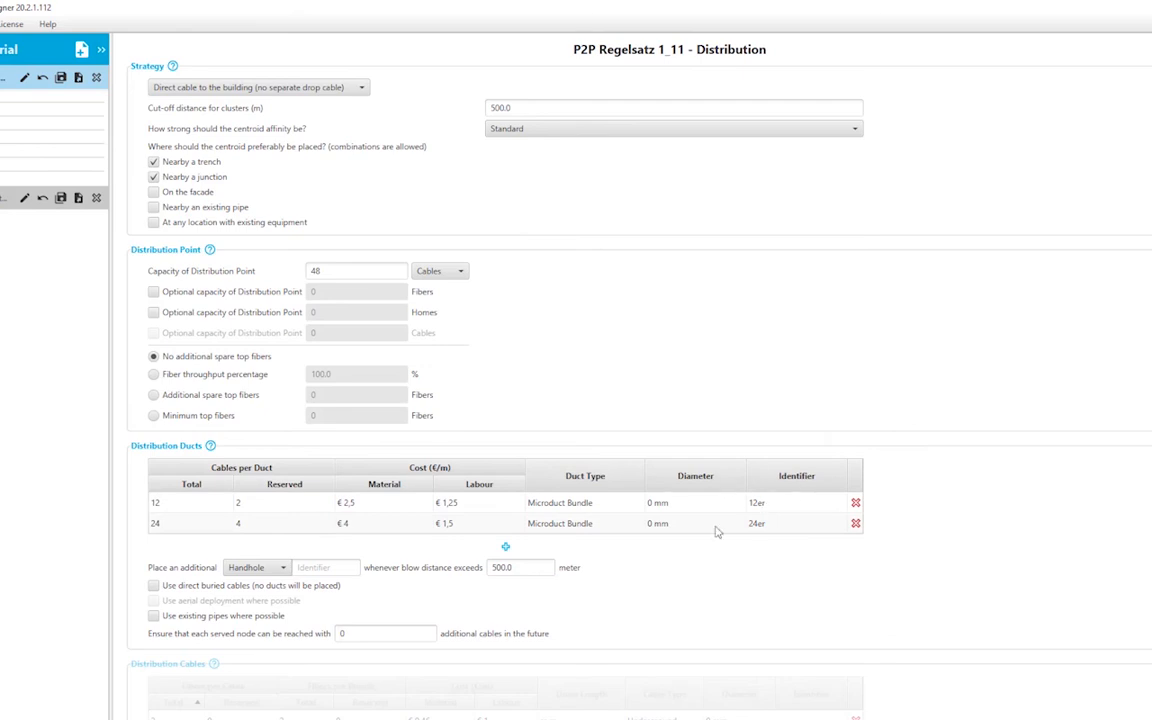
scroll(705, 487, "down", 3)
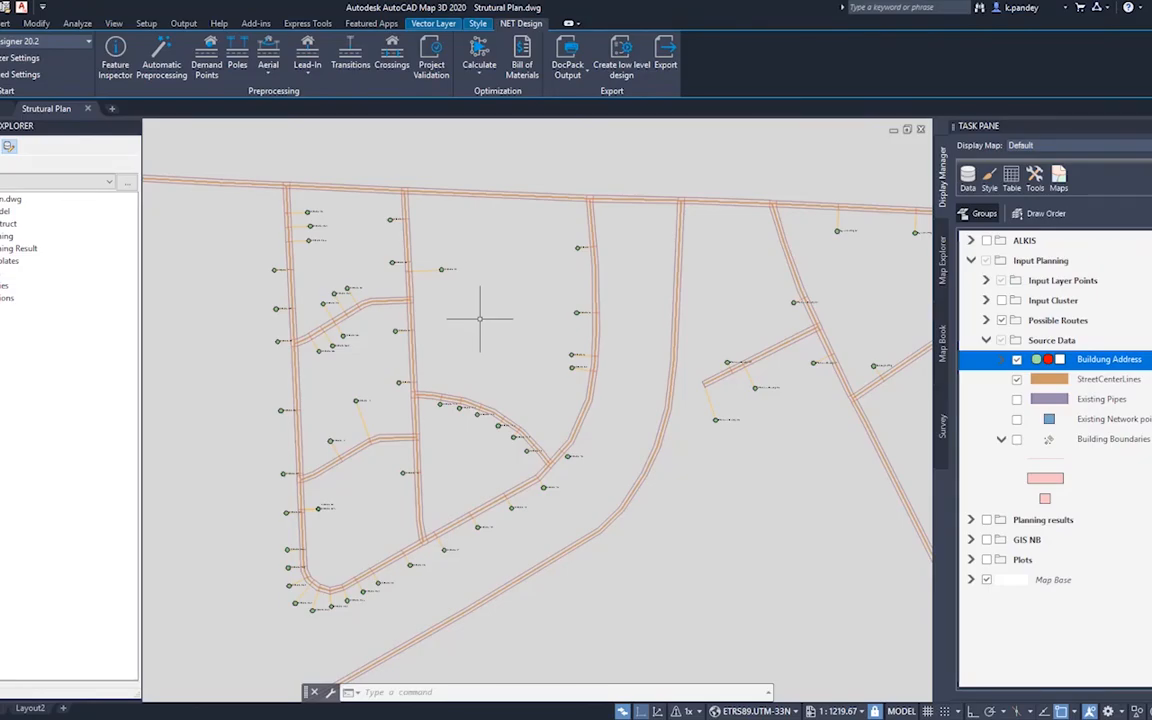
Step: Run the complete network calculation for the structural plan and inspect a resulting distribution cable
left_click(484, 74)
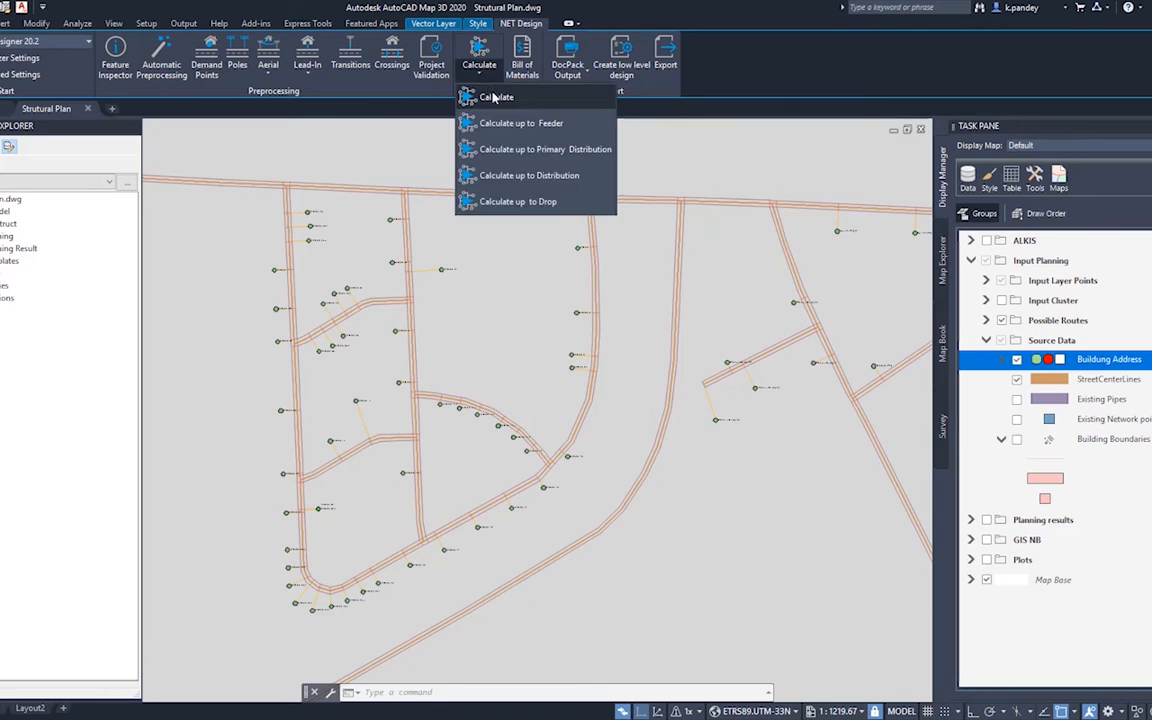
left_click(495, 98)
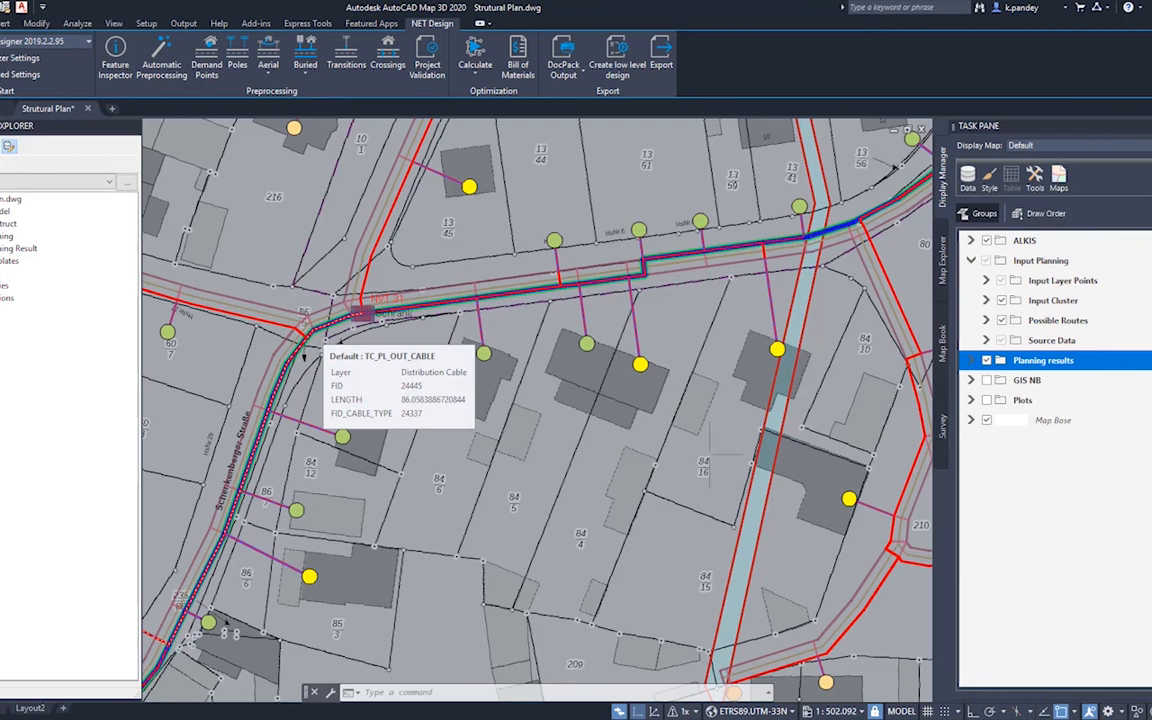
mouse_move(660, 487)
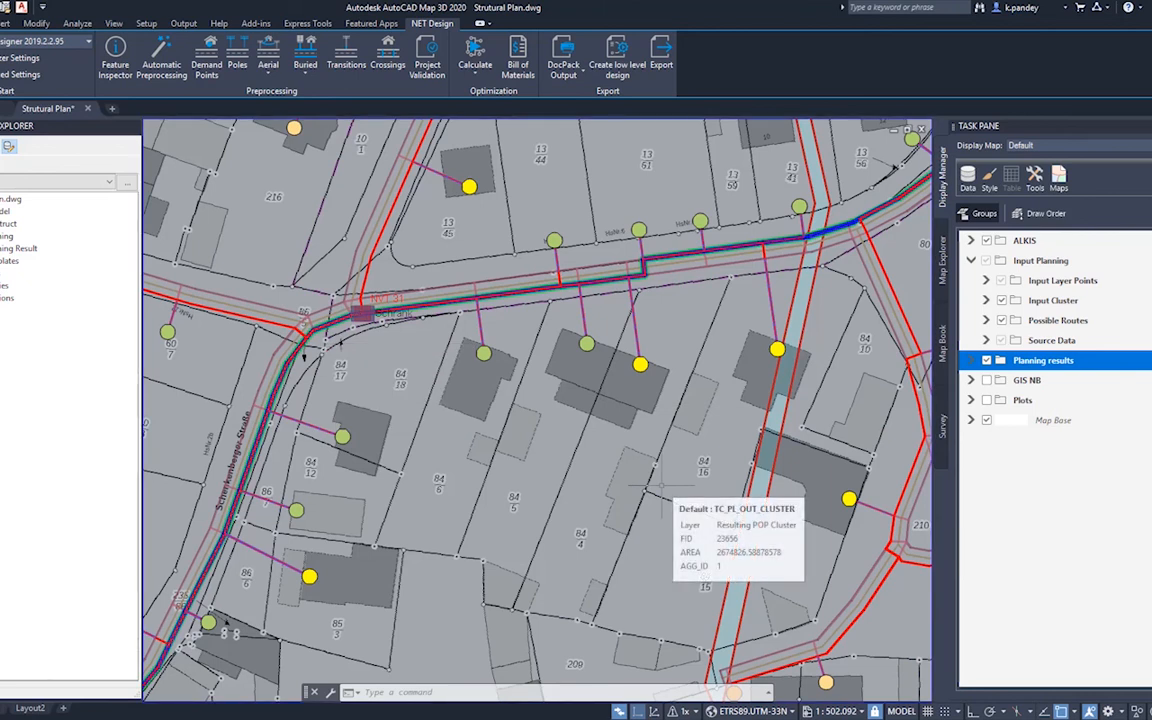
Step: Generate the bill of materials and review its cost sheets per DP and per CO, then close the workbook
left_click(514, 62)
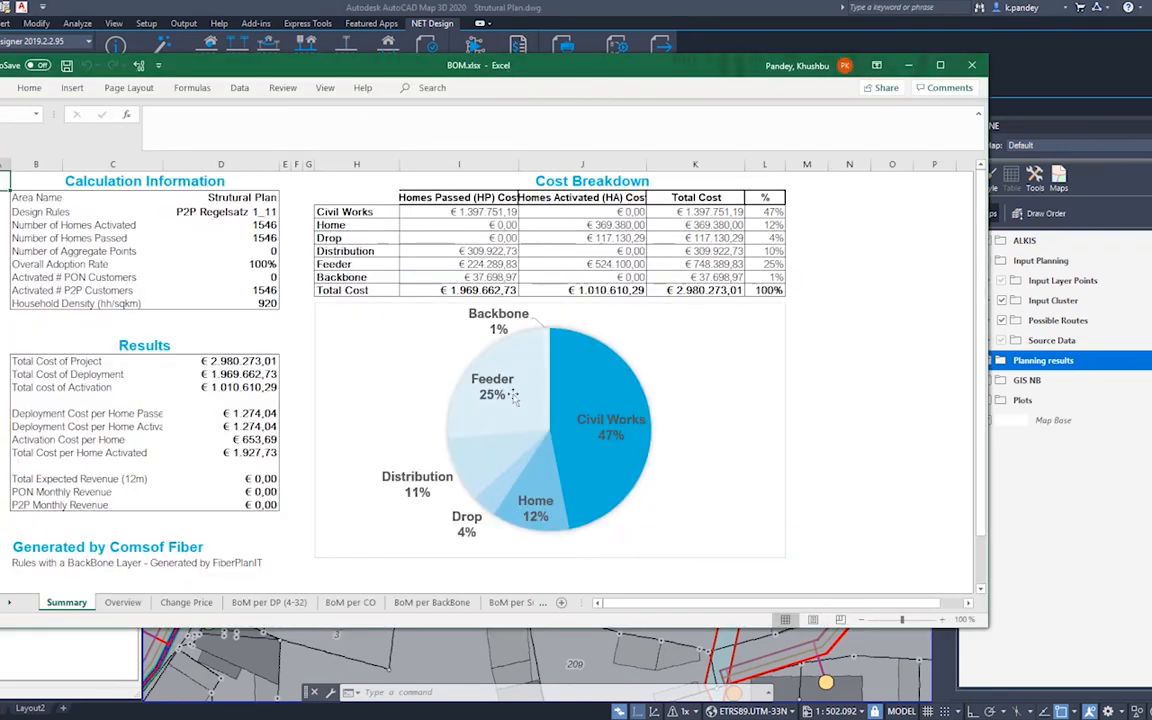
mouse_move(558, 393)
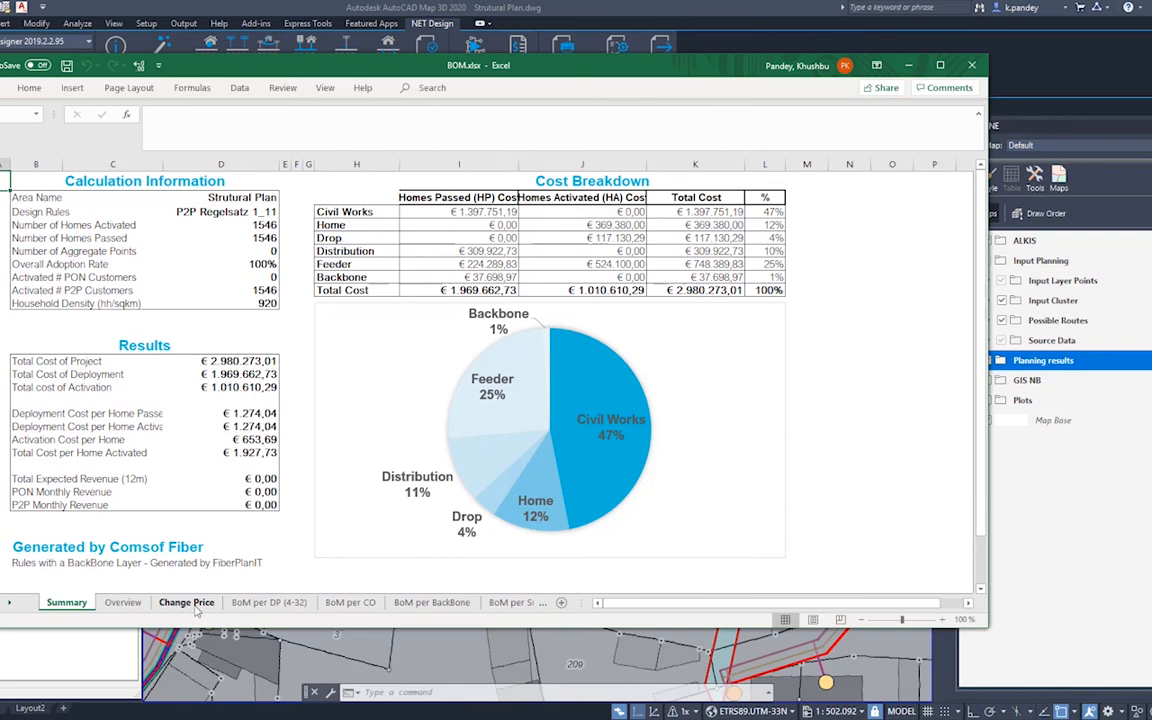
left_click(269, 602)
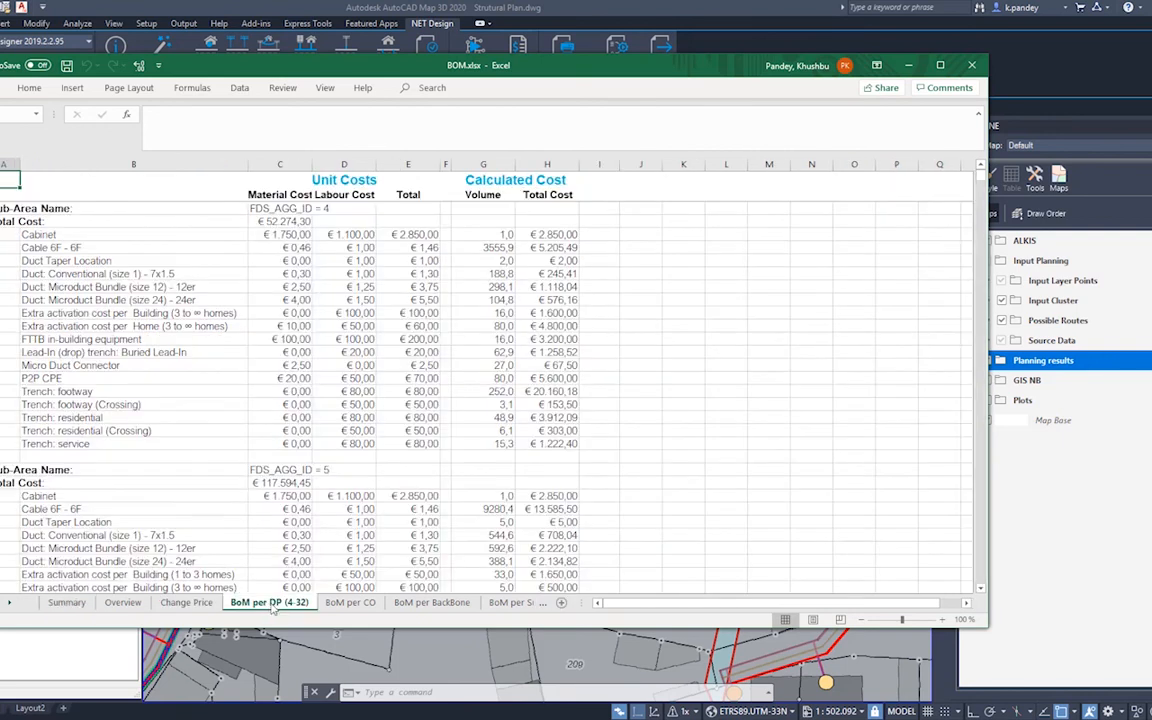
left_click(350, 602)
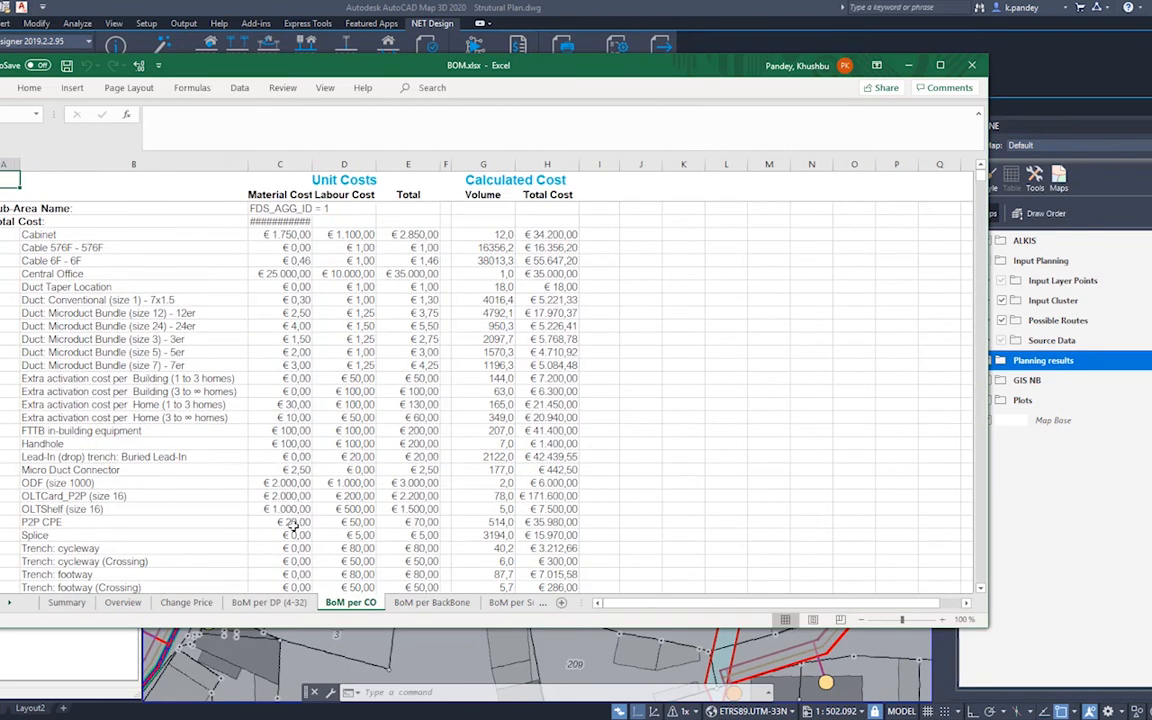
left_click(269, 603)
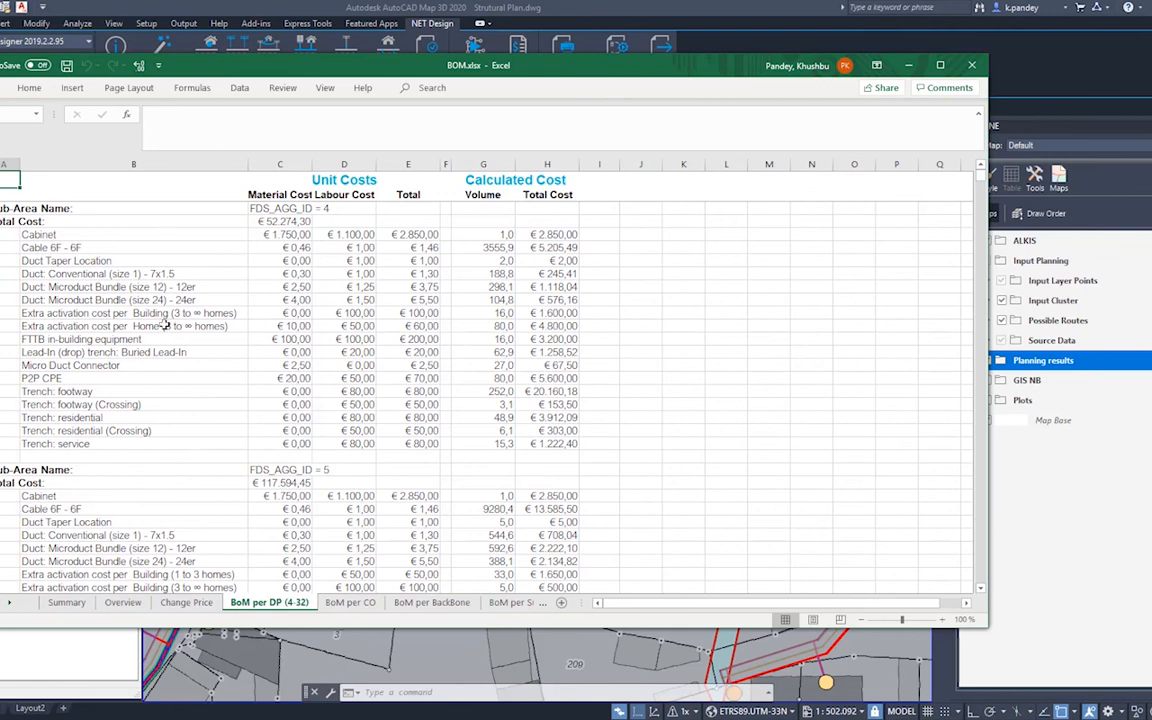
scroll(175, 466, "down", 2)
scroll(205, 430, "down", 2)
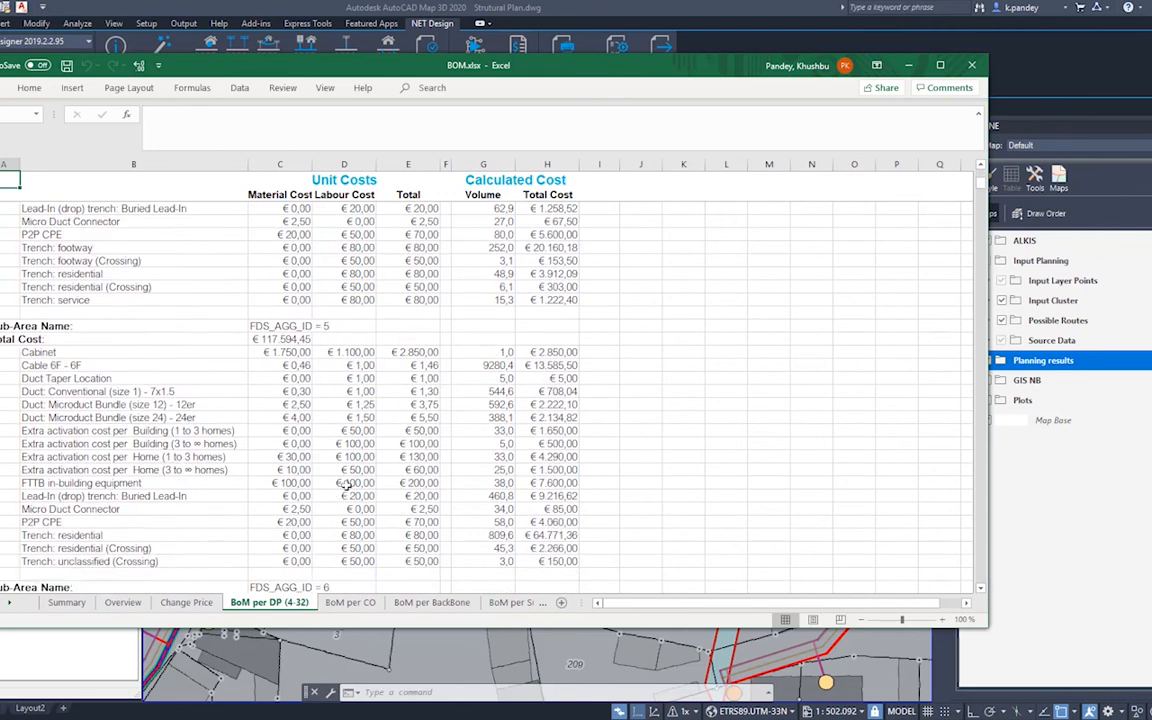
scroll(300, 438, "up", 4)
left_click(971, 65)
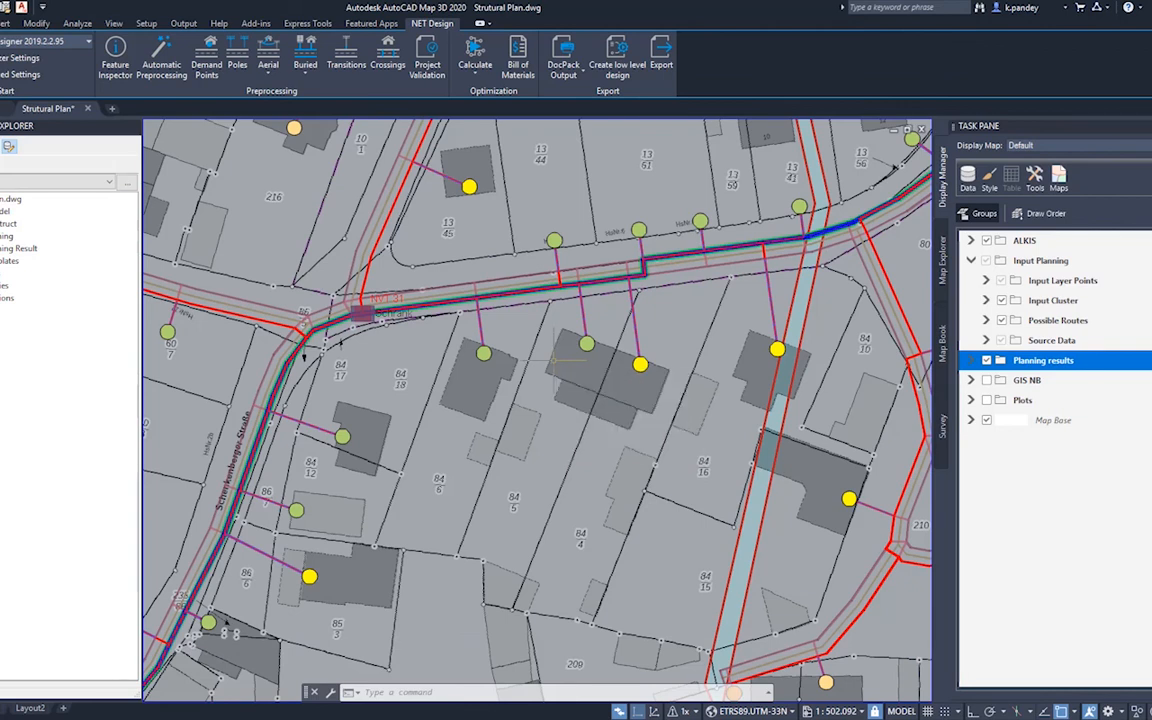
mouse_move(554, 360)
mouse_move(553, 331)
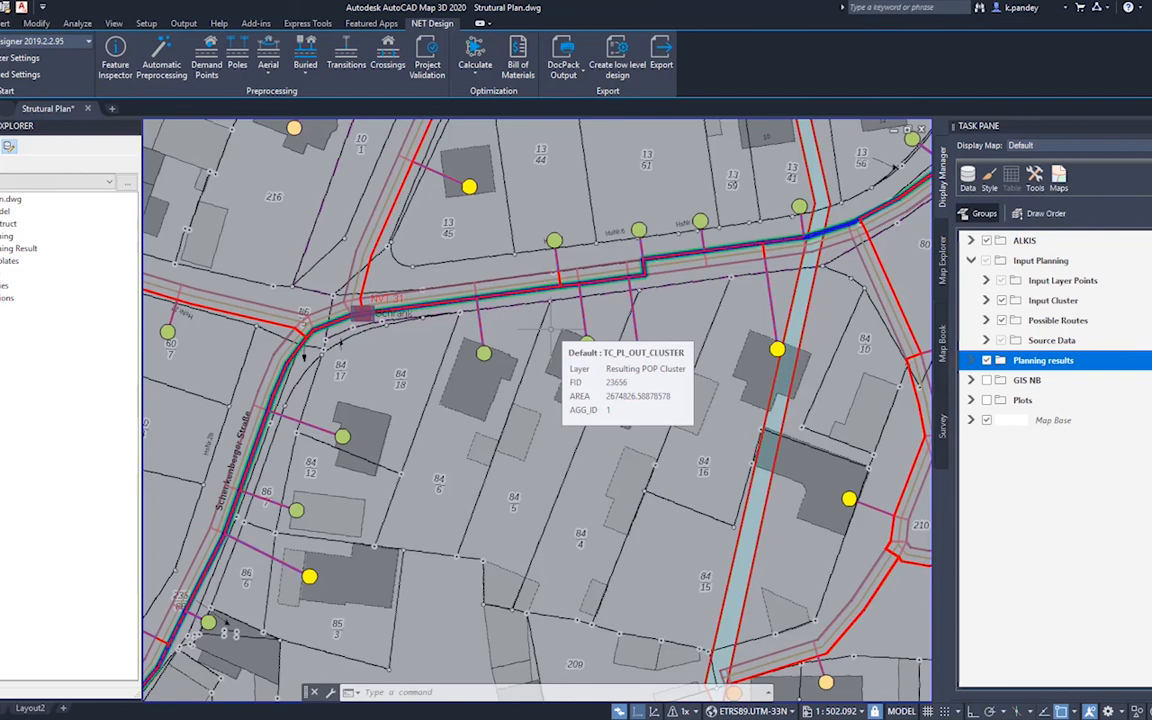
scroll(549, 330, "down", 2)
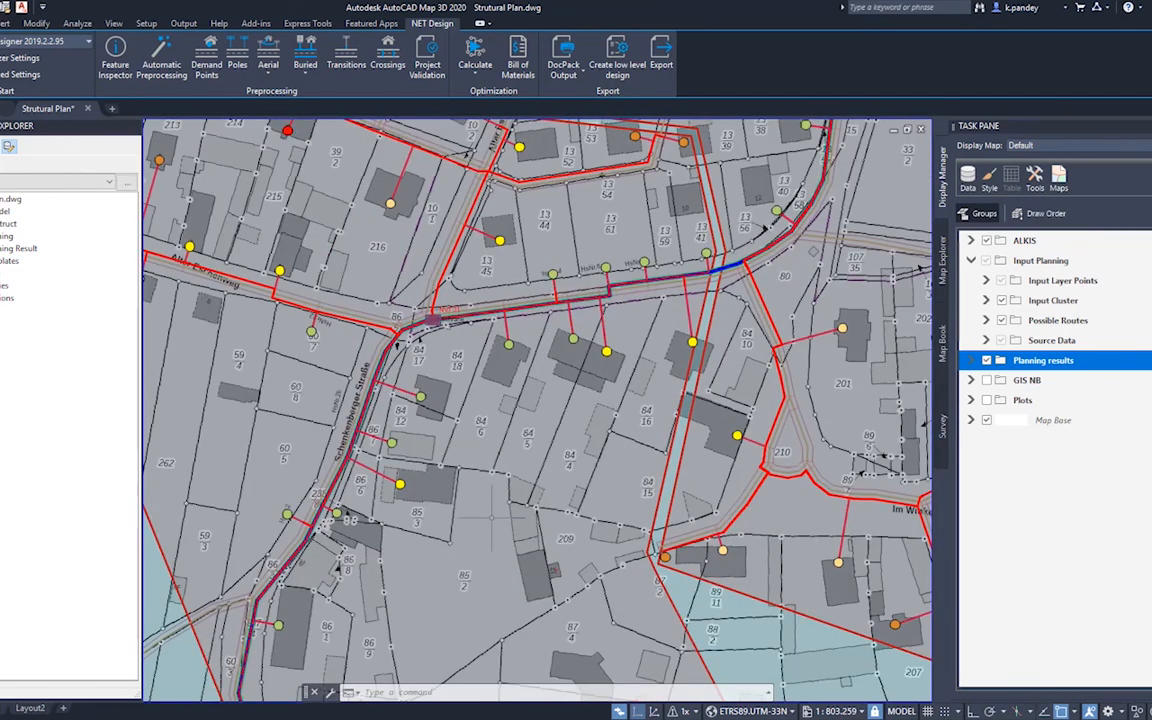
mouse_move(493, 518)
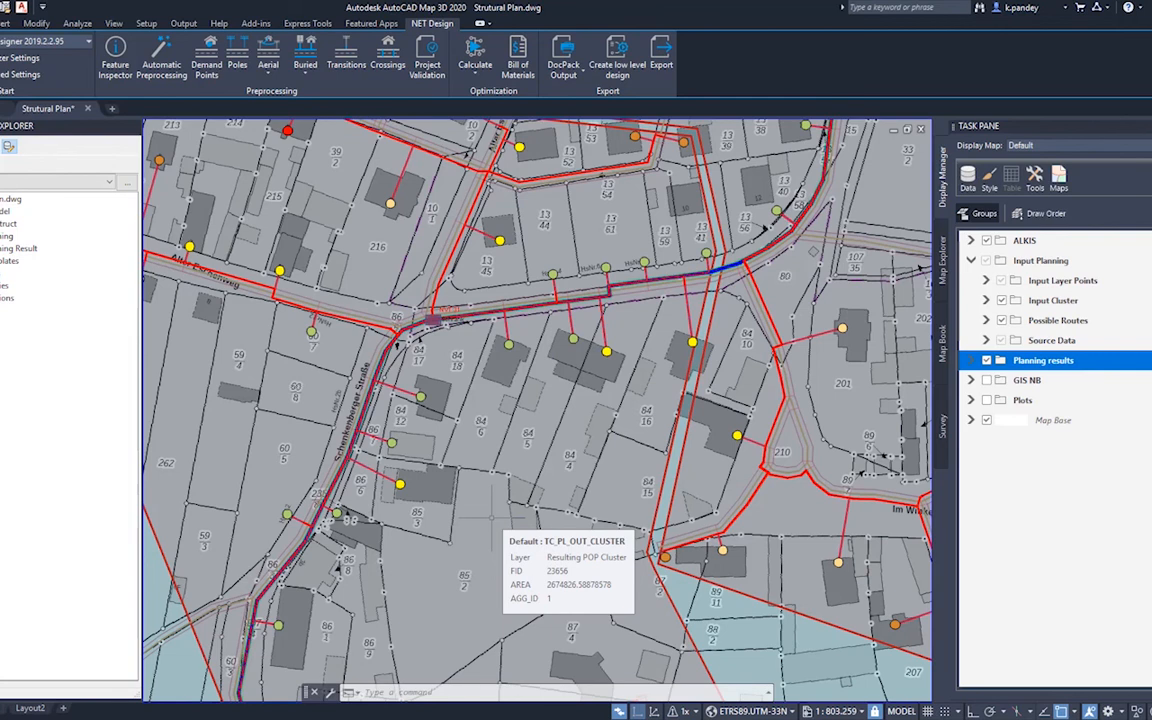